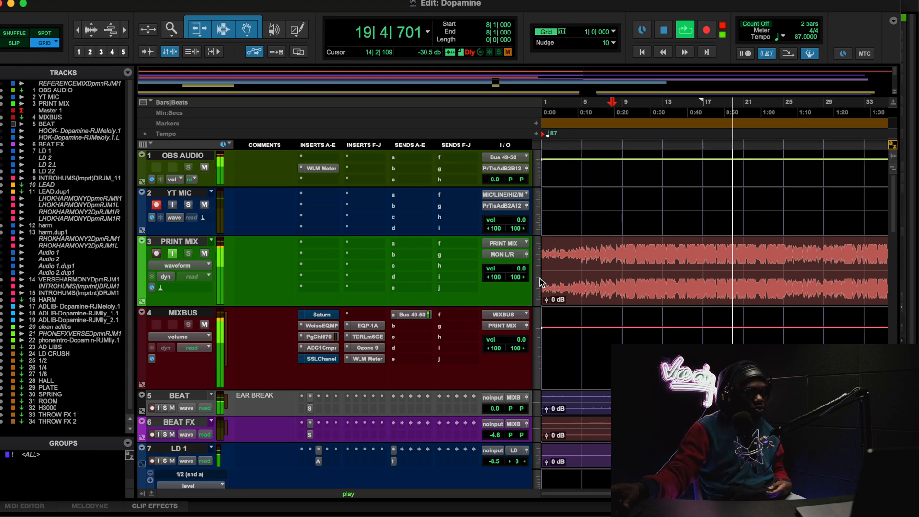
Stop playback and view the ADC1 Compressor settings on the MIXBUS track
key(space)
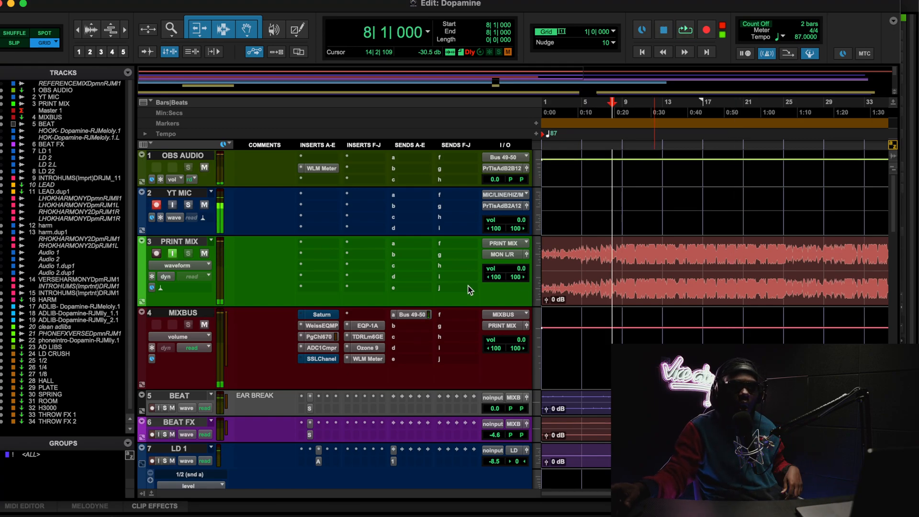
click(328, 347)
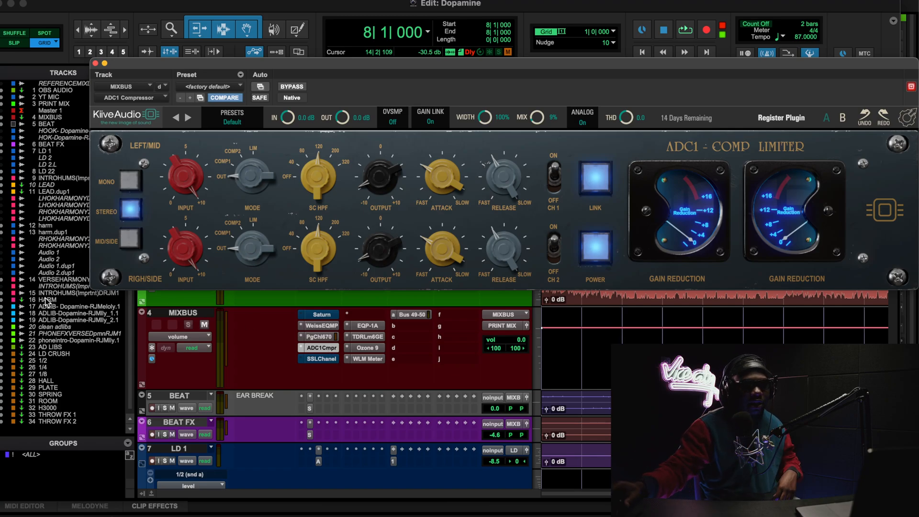
click(96, 63)
Open the Zener Limiter on the LD CRUSH track and toggle its left input gain switch, returning it to High
scroll(392, 359, down, 3)
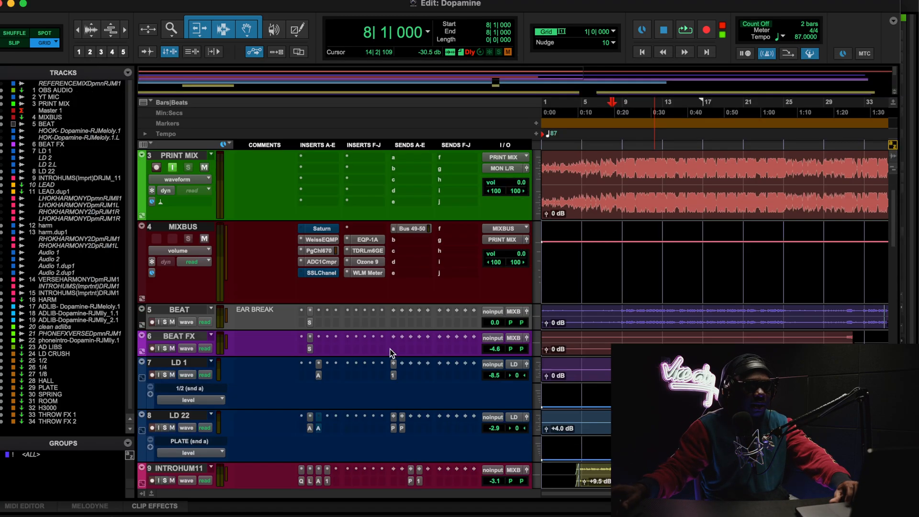
scroll(393, 359, down, 10)
scroll(321, 296, down, 1)
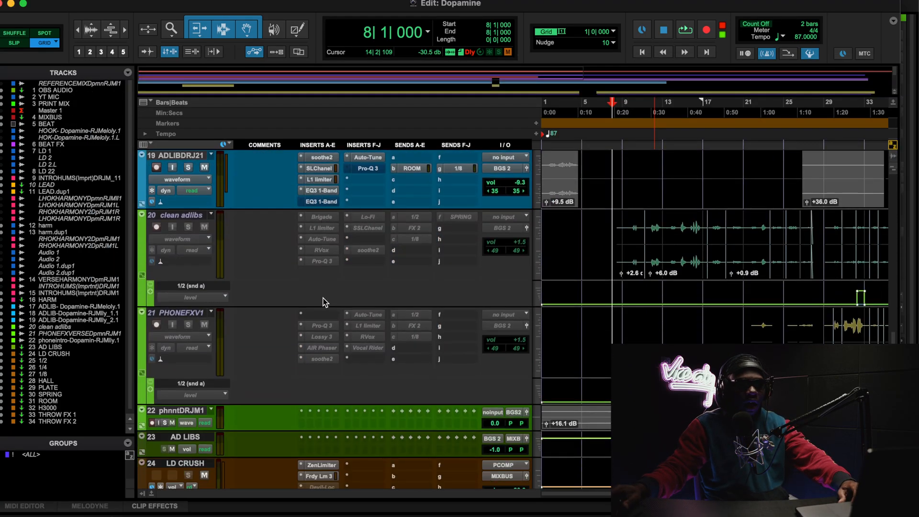
scroll(324, 302, down, 5)
click(321, 206)
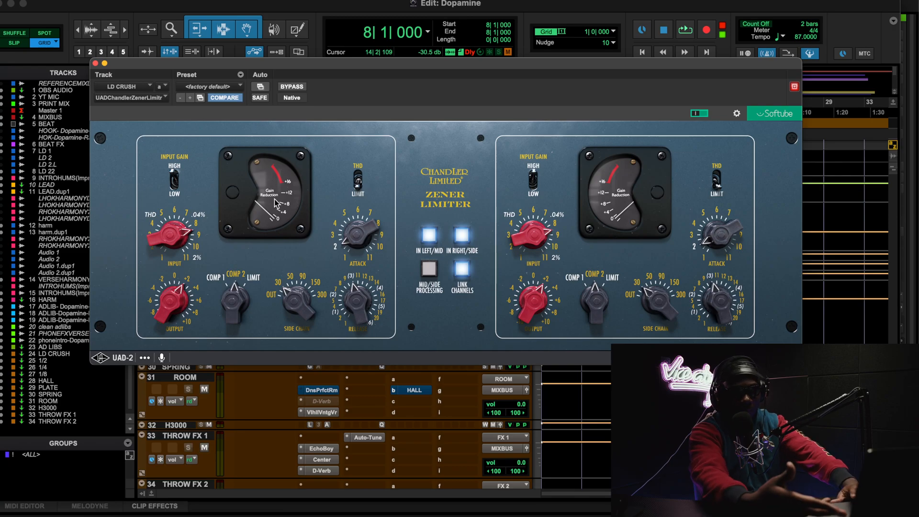
mouse_move(184, 236)
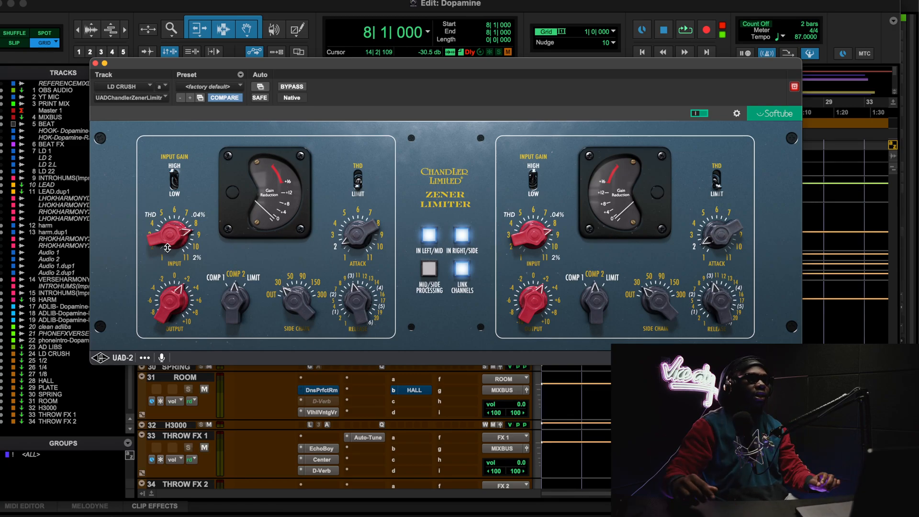
click(176, 178)
click(176, 179)
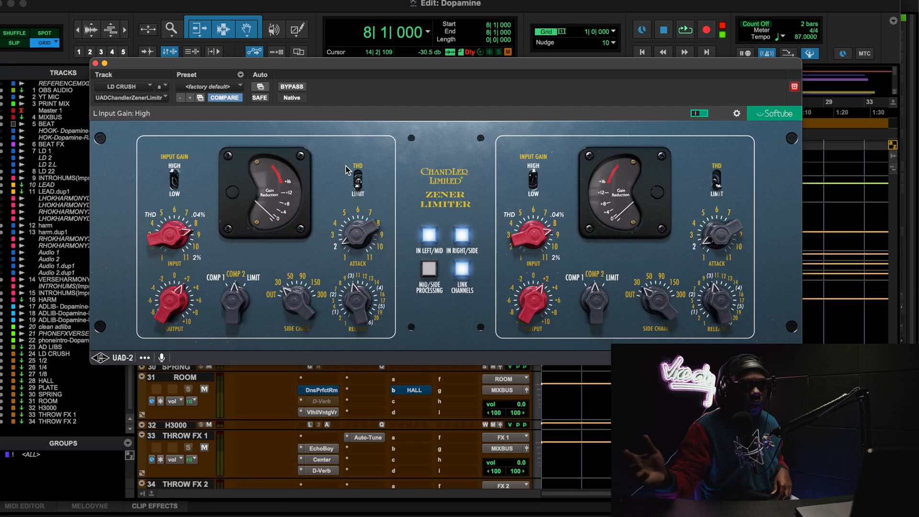
Play the song and compare the LD CRUSH track with the Zener Limiter bypassed and active
drag(319, 67, 246, 47)
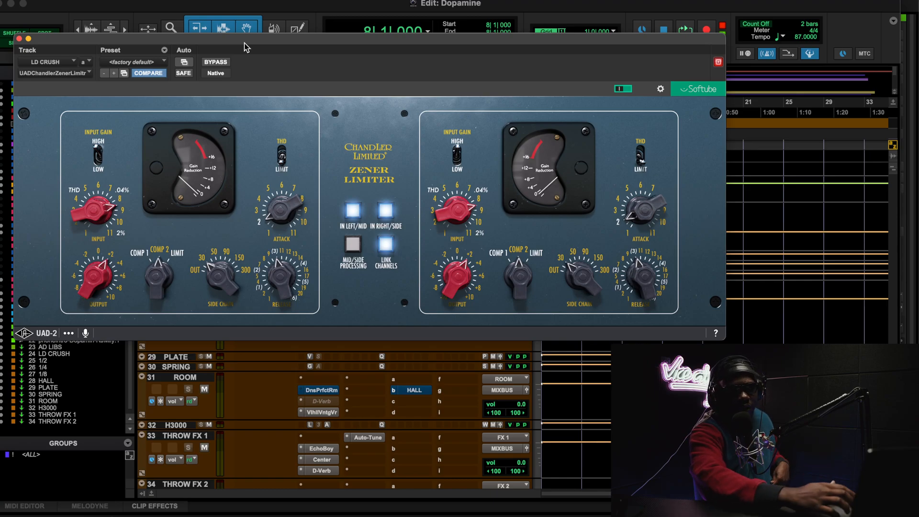
key(space)
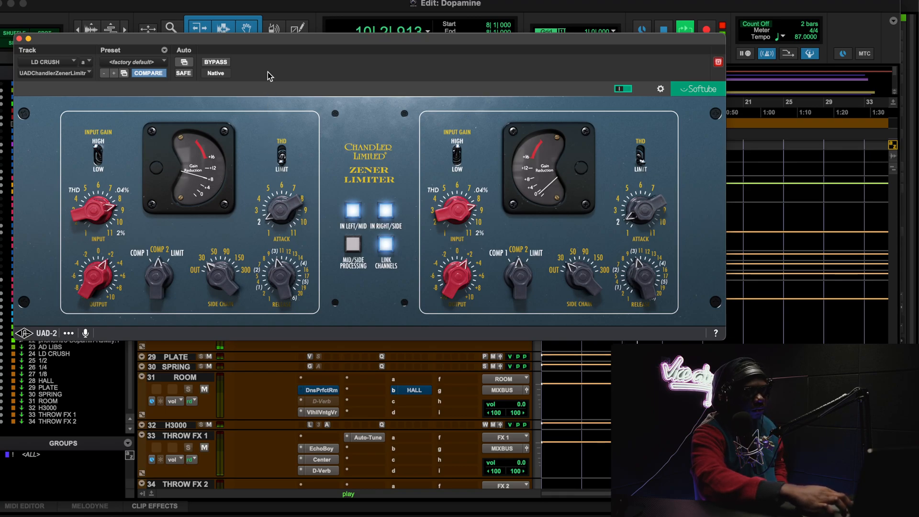
click(225, 64)
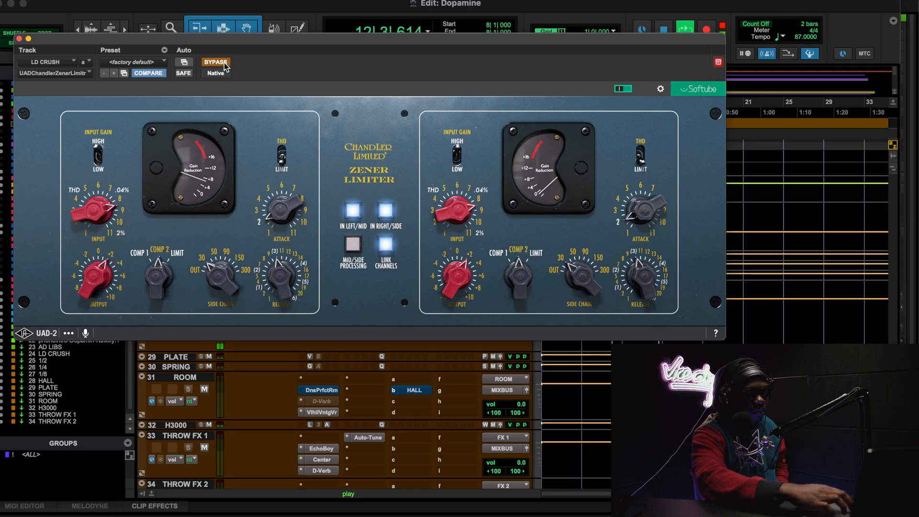
click(225, 64)
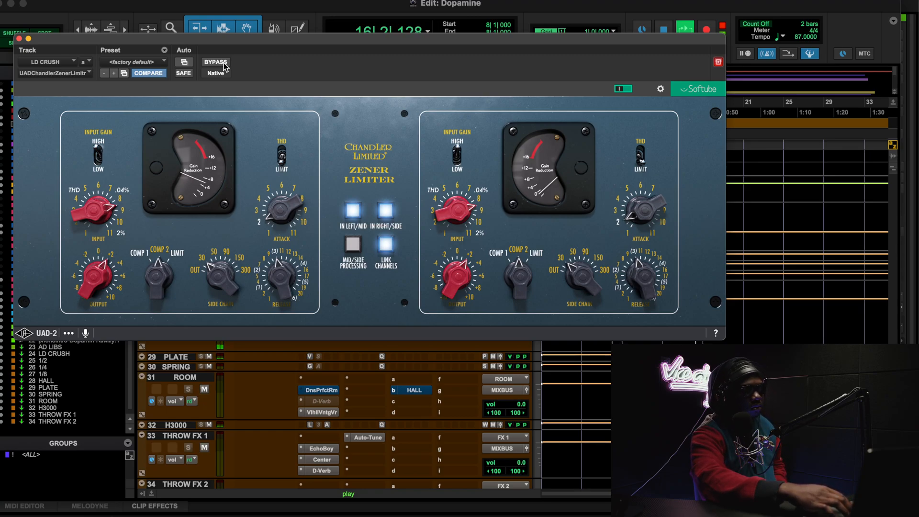
click(224, 63)
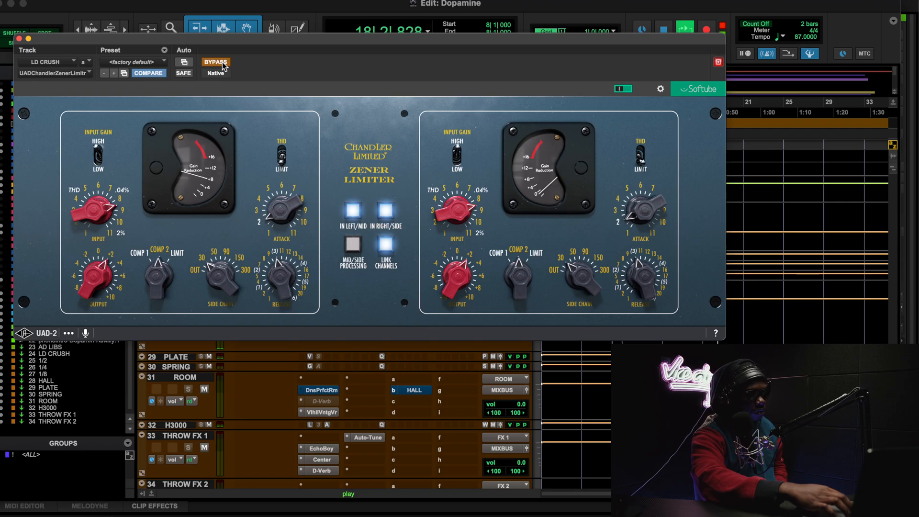
click(224, 63)
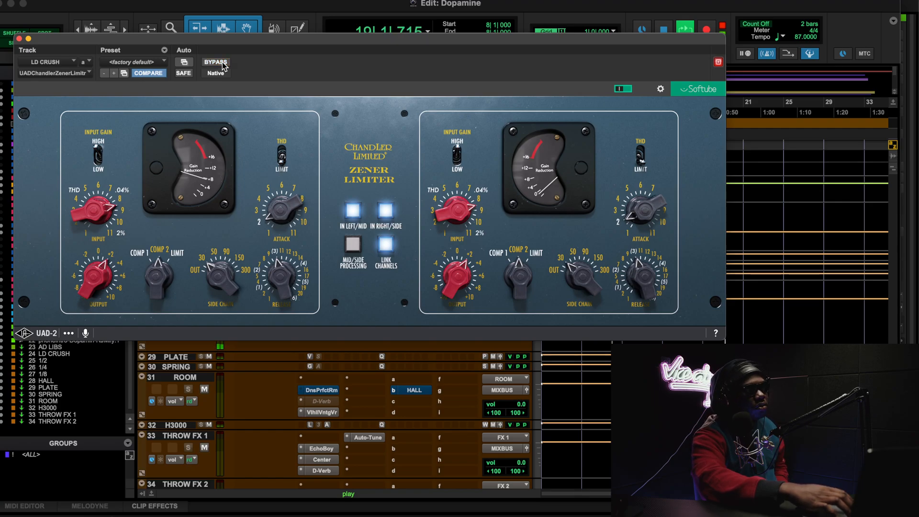
key(space)
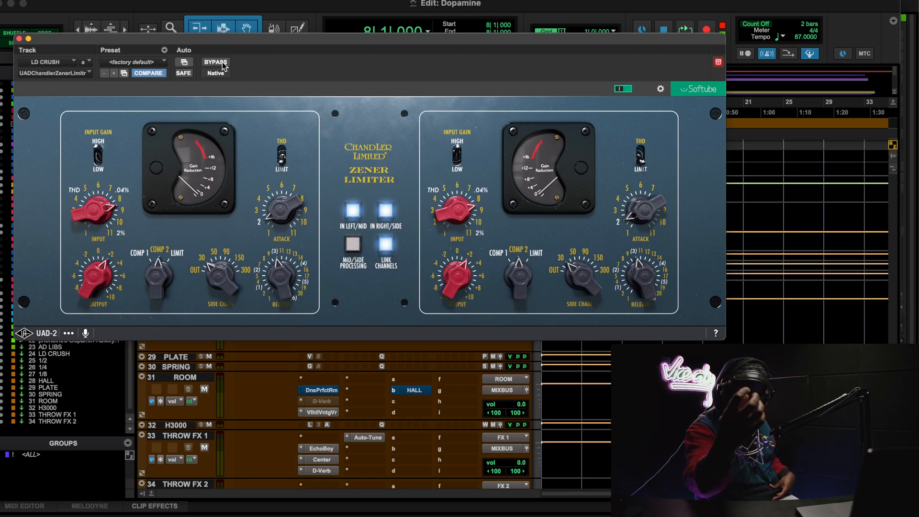
Examine the Zener Limiter's input, side chain and release controls, and close the plug-in
mouse_move(82, 203)
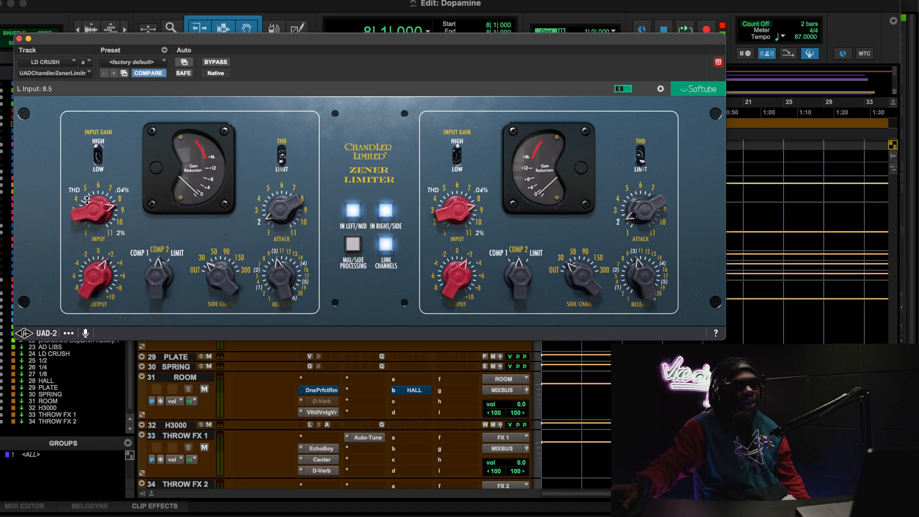
mouse_move(231, 274)
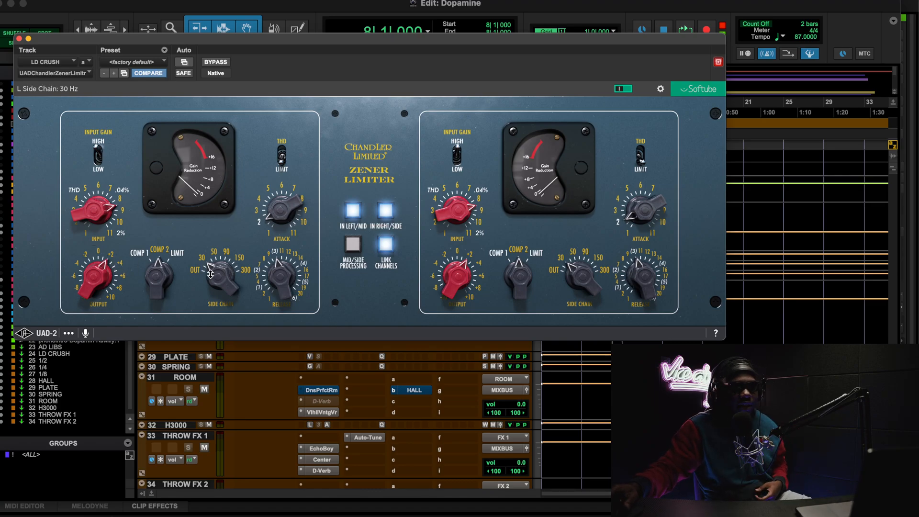
mouse_move(277, 265)
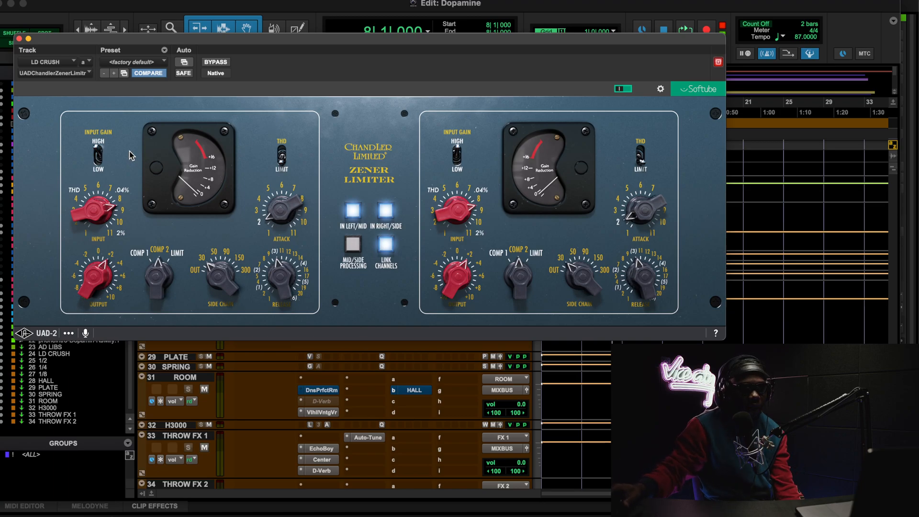
drag(217, 274, 232, 286)
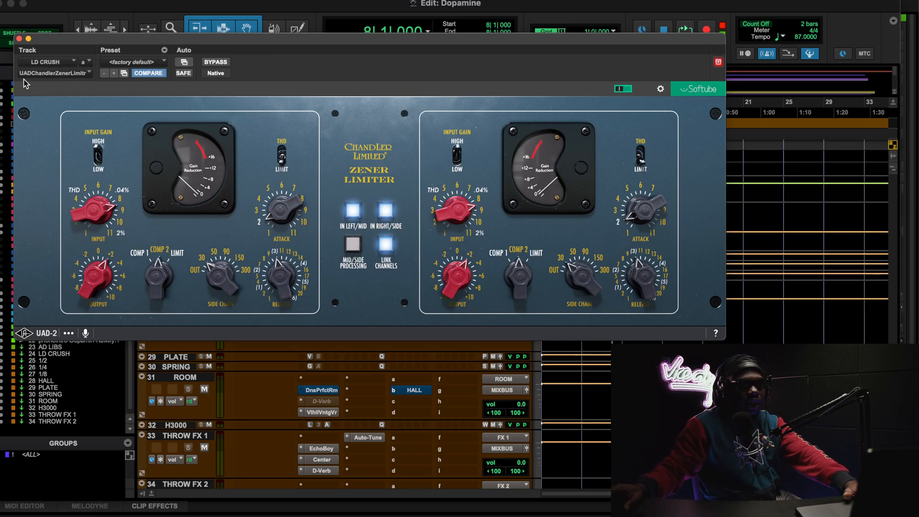
click(19, 38)
Open the ADC1 Compressor inserted on the HARM track
scroll(357, 355, down, 3)
scroll(356, 345, up, 6)
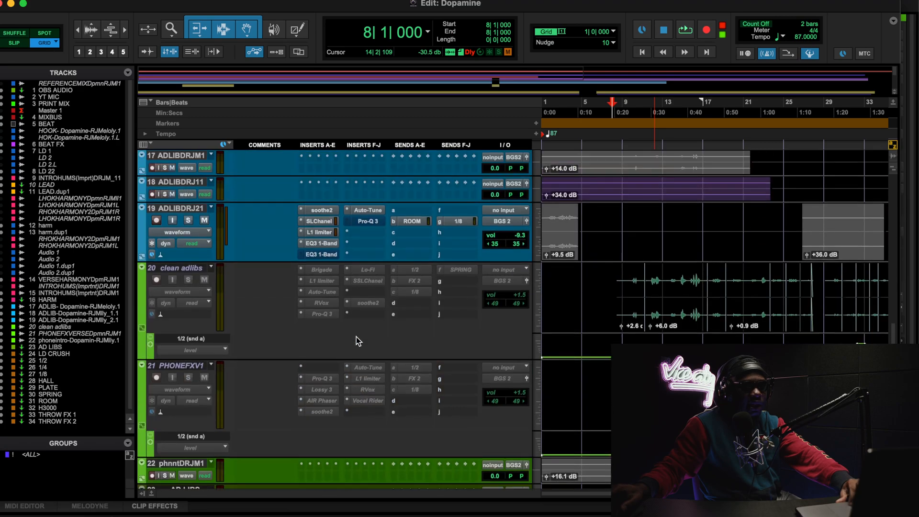
scroll(337, 318, down, 3)
scroll(337, 316, up, 3)
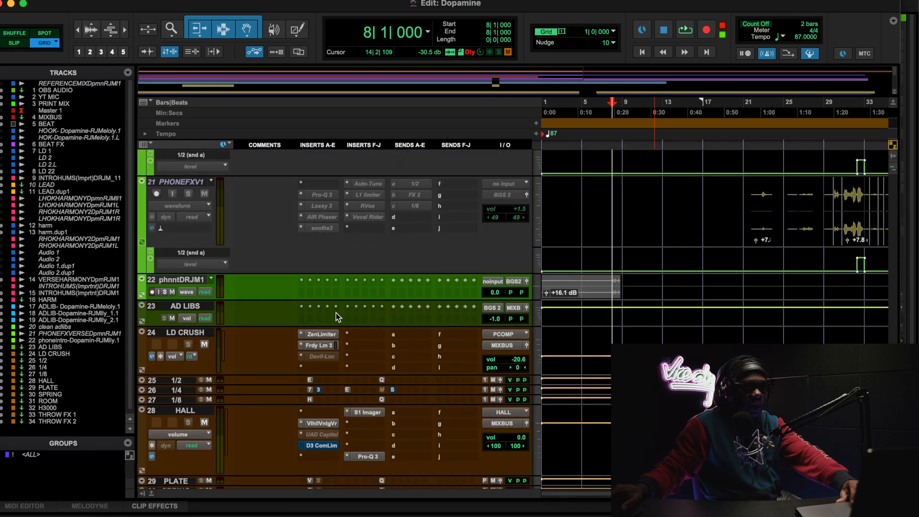
scroll(338, 317, up, 2)
scroll(361, 263, up, 1)
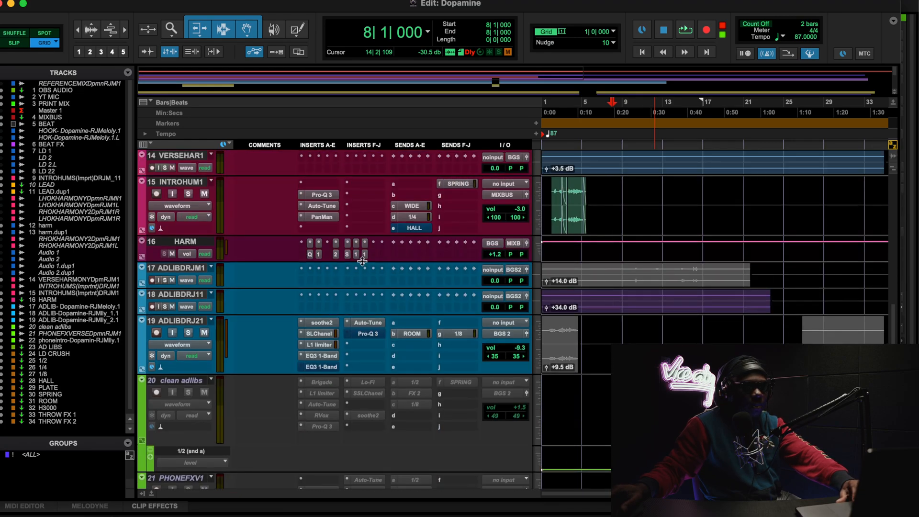
click(365, 257)
Bring the clips of the harm and harm.dup1 tracks into view and set the HARM compressor's width to 100%
scroll(671, 316, up, 5)
scroll(680, 320, down, 4)
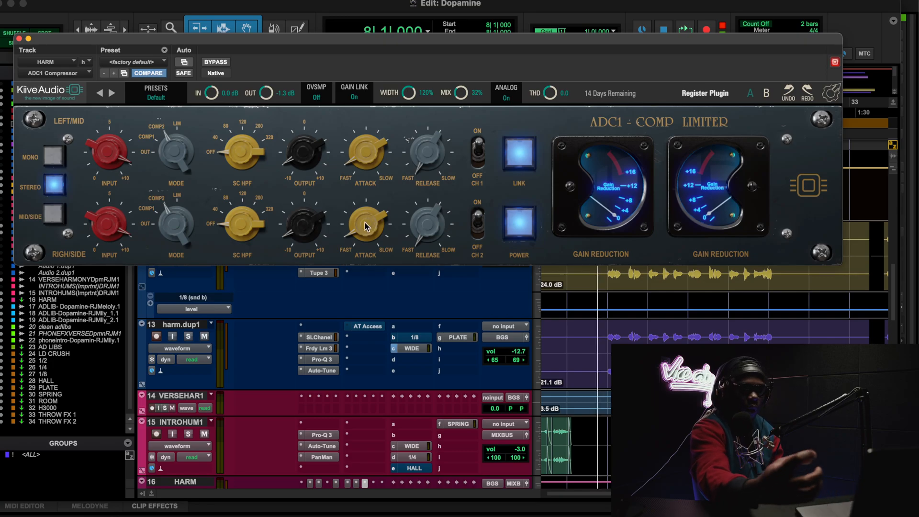
key(t)
scroll(622, 383, up, 2)
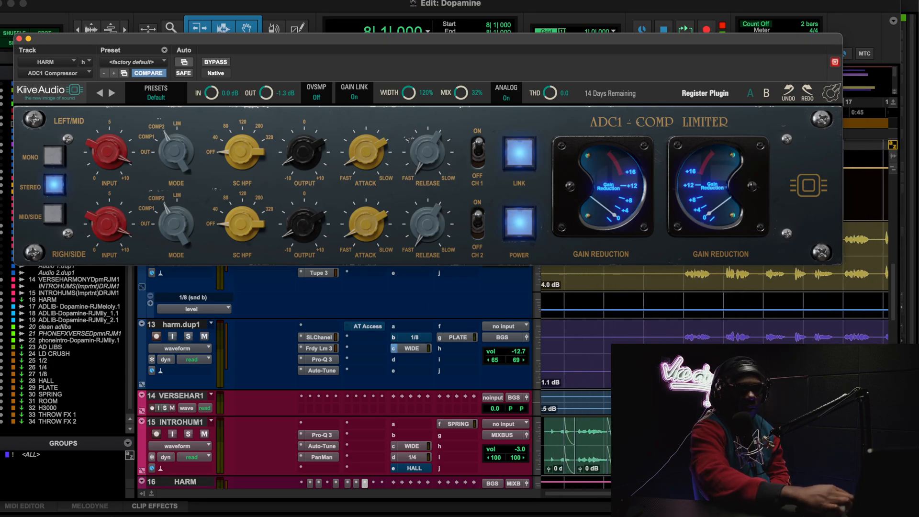
scroll(622, 383, up, 2)
scroll(632, 383, up, 3)
scroll(632, 383, right, 3)
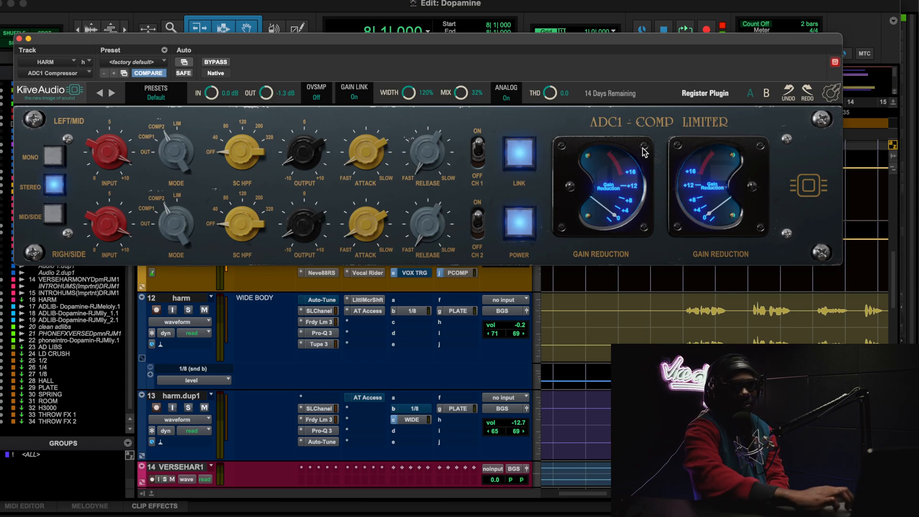
scroll(365, 147, up, 5)
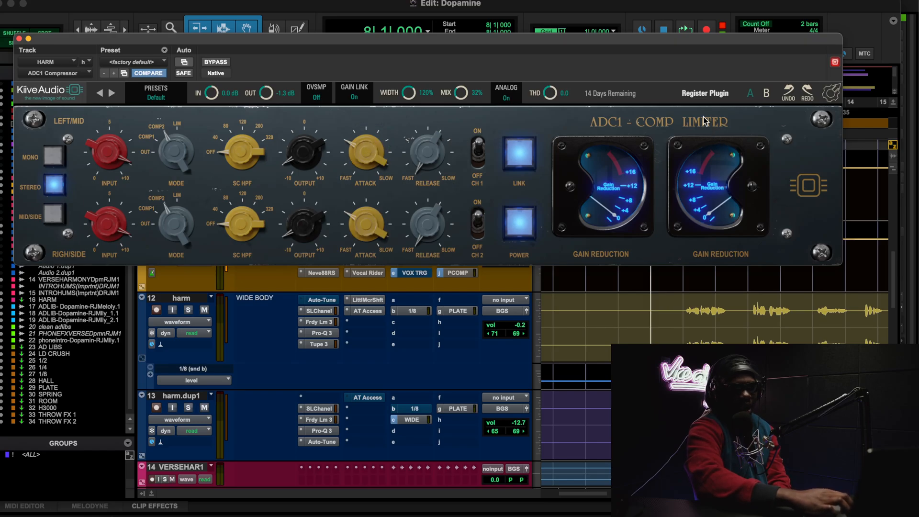
scroll(360, 157, down, 3)
scroll(360, 161, up, 3)
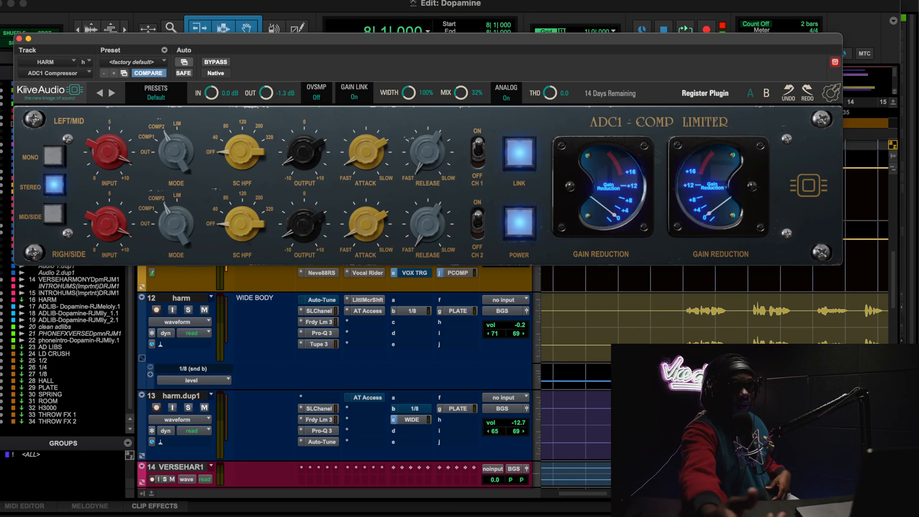
Play the song and compare the harmonies with the HARM track's ADC1 Compressor bypassed and active, closing the plug-in after stopping playback
key(space)
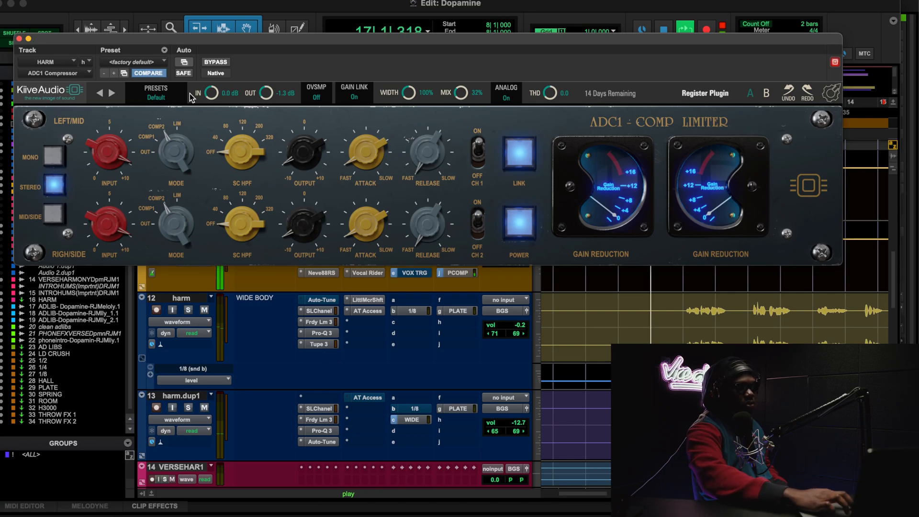
click(217, 64)
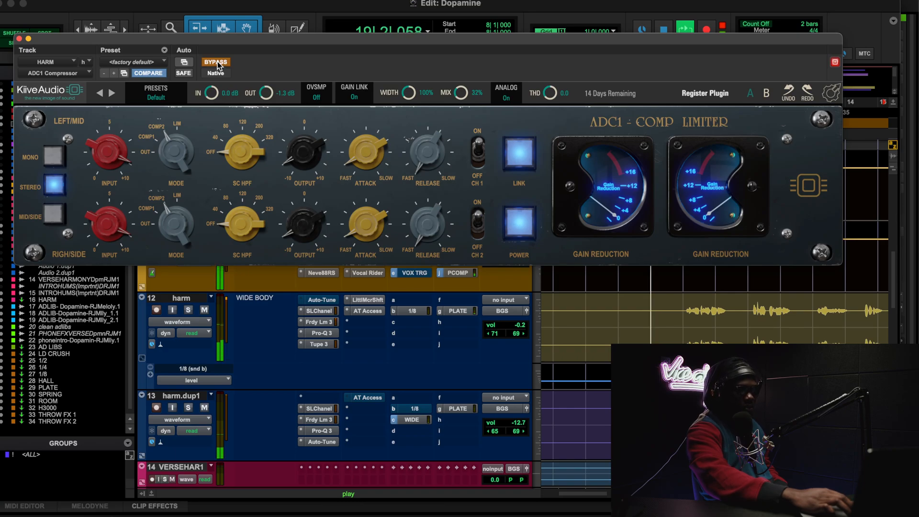
click(218, 61)
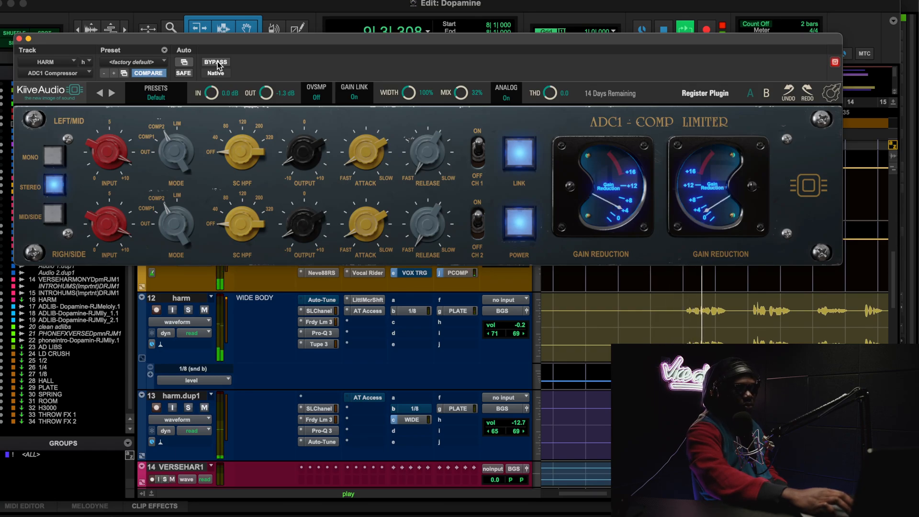
click(217, 61)
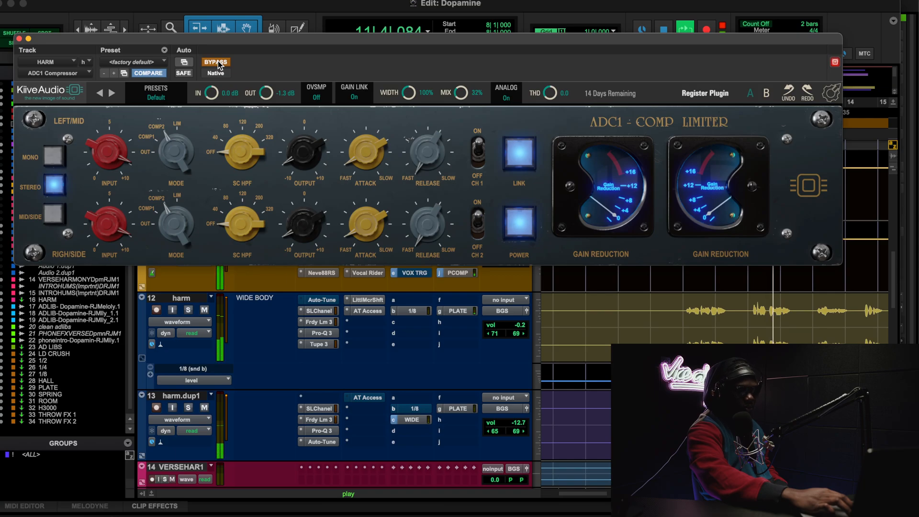
click(217, 62)
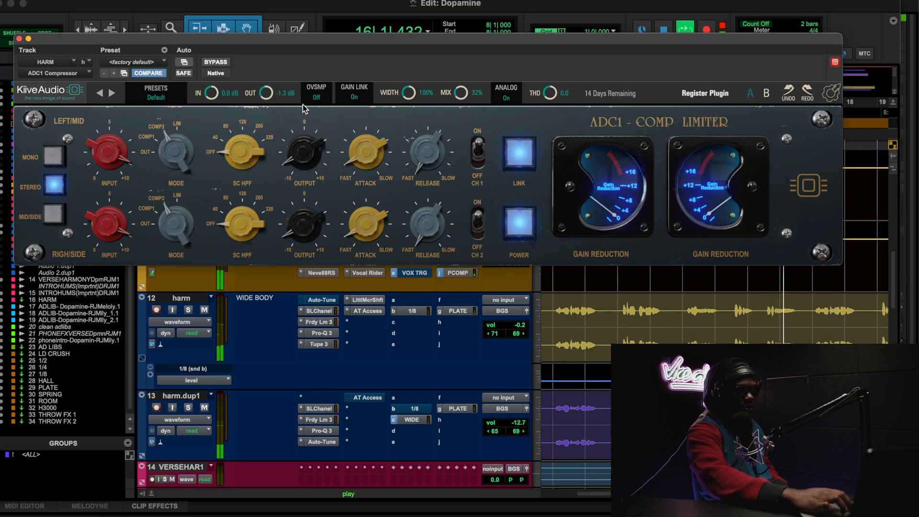
click(216, 62)
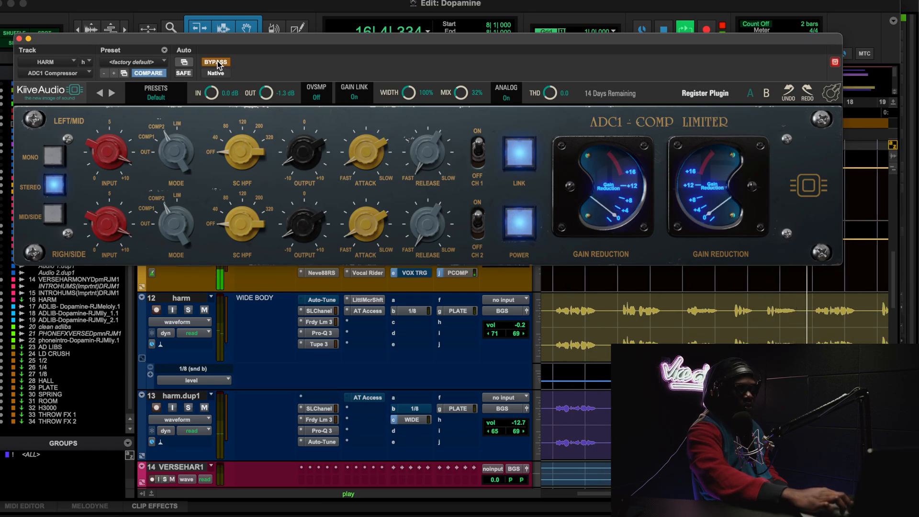
click(218, 64)
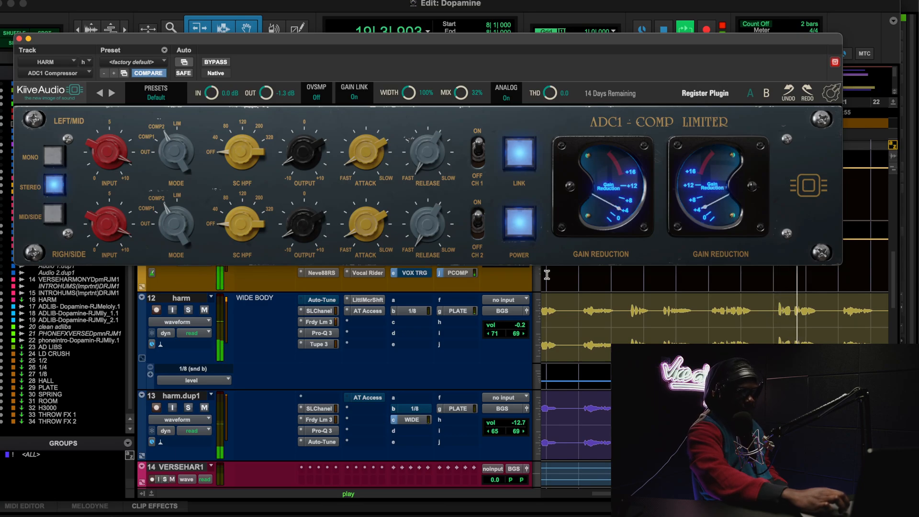
key(space)
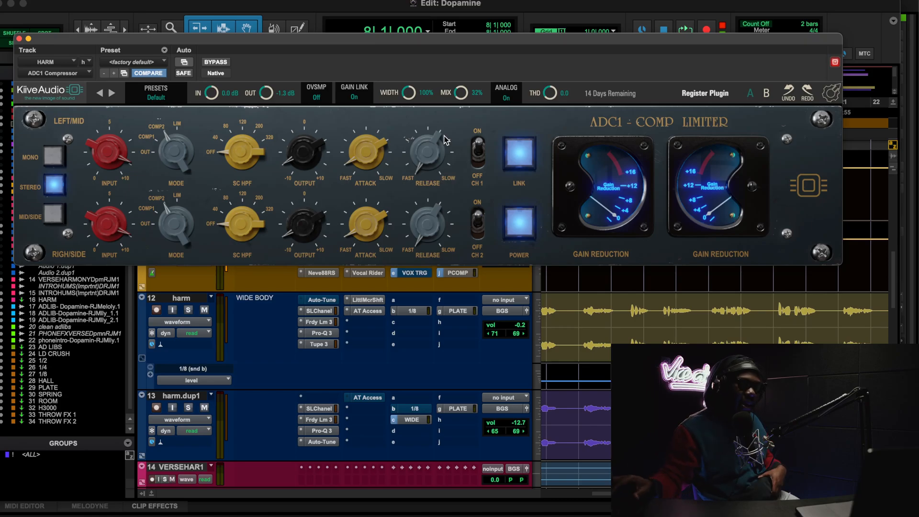
click(19, 41)
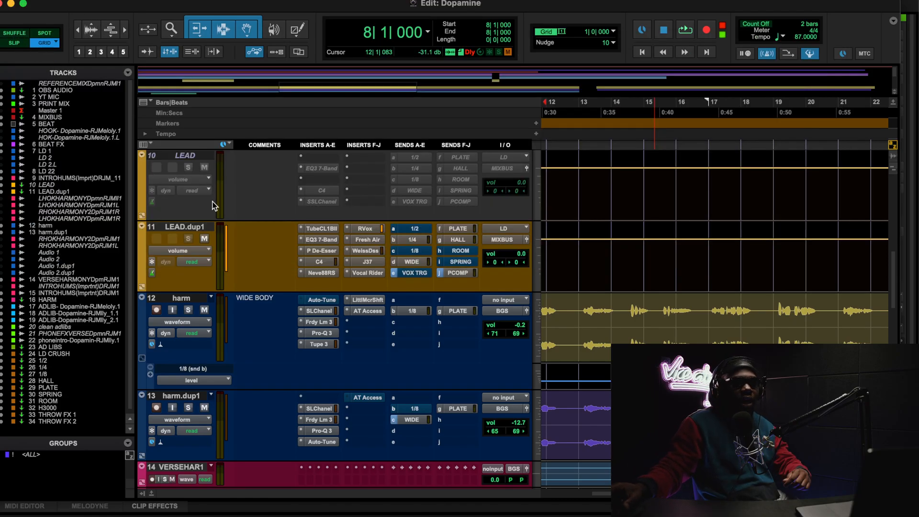
Open the ADC1 Compressor inserted on the MIXBUS track and move its window clear of the track's inserts
scroll(469, 225, up, 5)
scroll(469, 225, up, 6)
scroll(469, 225, left, 3)
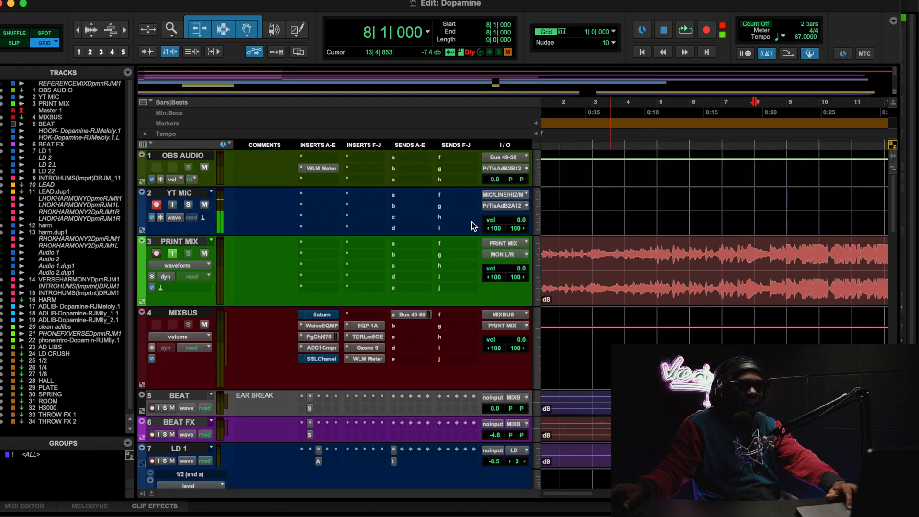
click(329, 348)
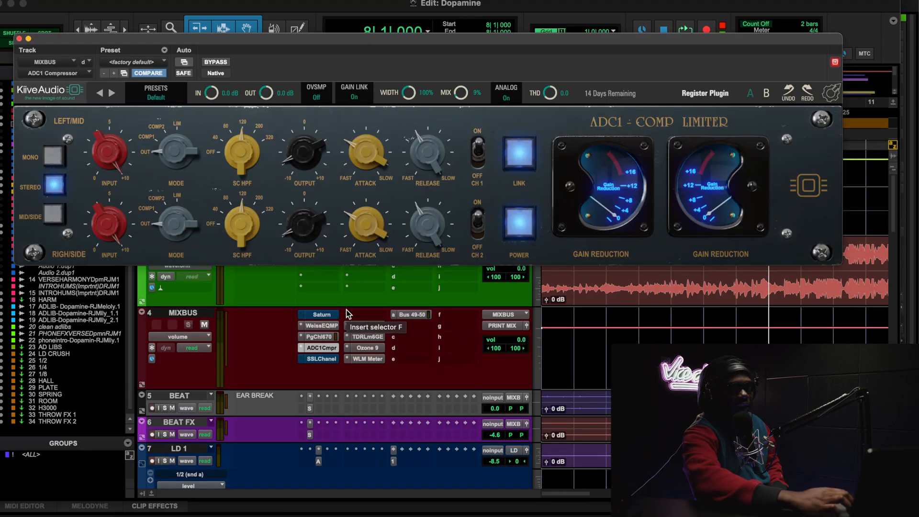
drag(697, 42, 677, 10)
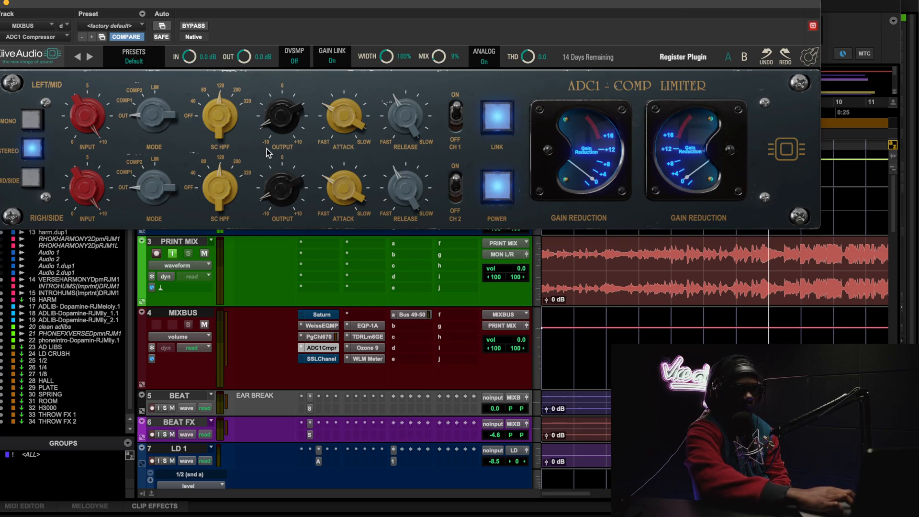
Play the song and compare the full mix with the MIXBUS track's ADC1 Compressor bypassed and active
double_click(95, 120)
drag(90, 122, 133, 43)
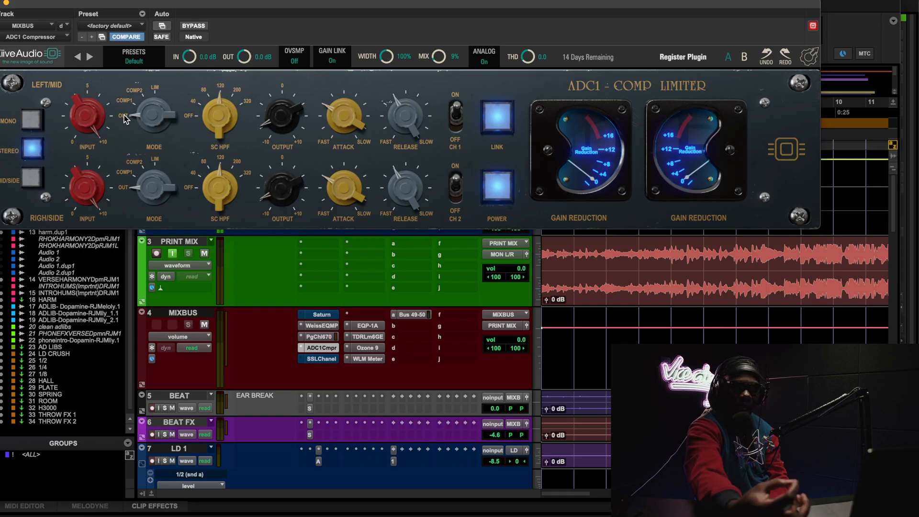
key(space)
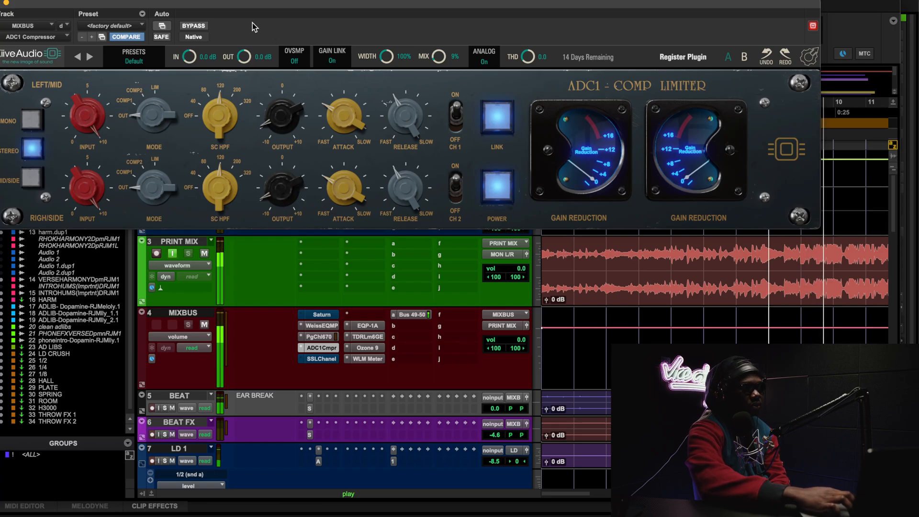
click(194, 27)
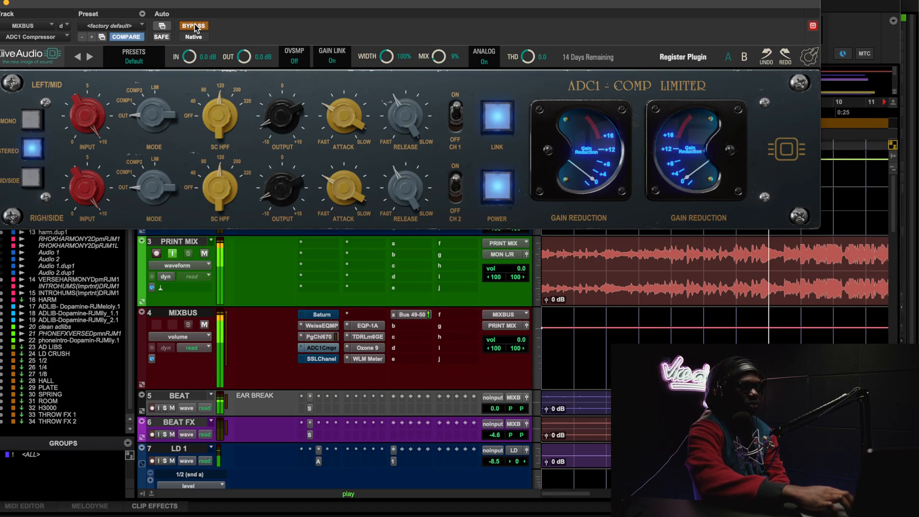
click(194, 27)
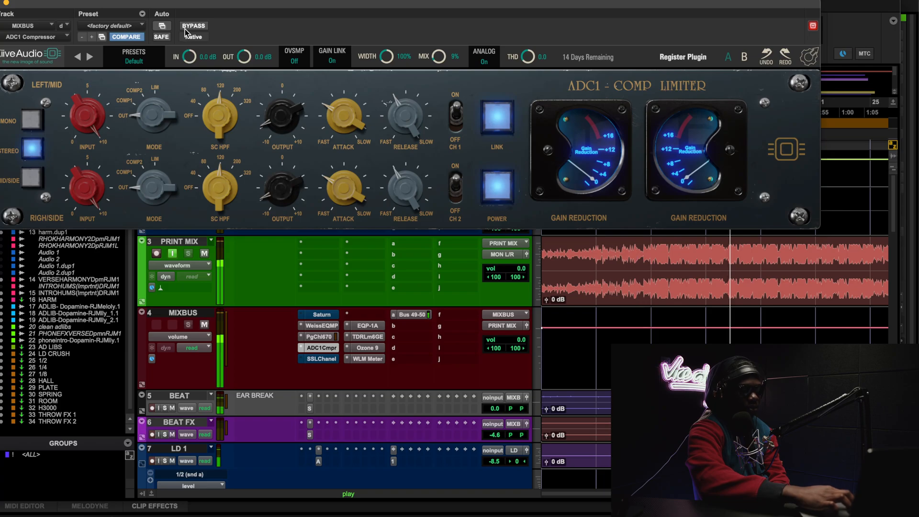
Audition the MIXBUS compressor at 100% mix during playback and return the mix to 9%
drag(439, 58, 452, 1)
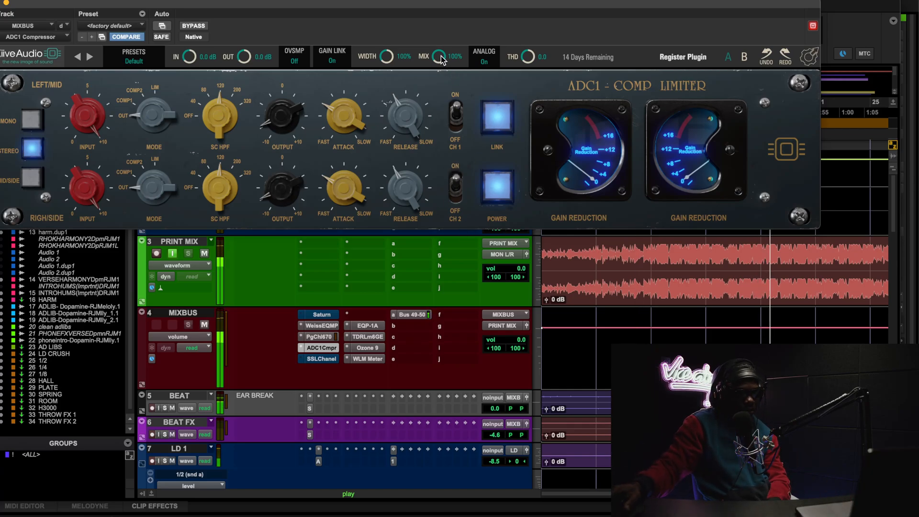
drag(443, 57, 458, 214)
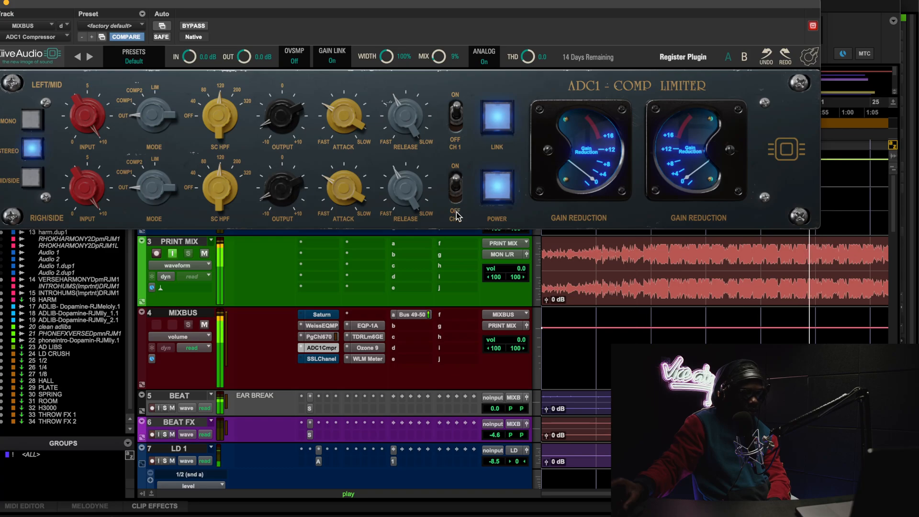
Compare the MIXBUS compressor bypassed and active at 9% mix, and stop playback
click(194, 27)
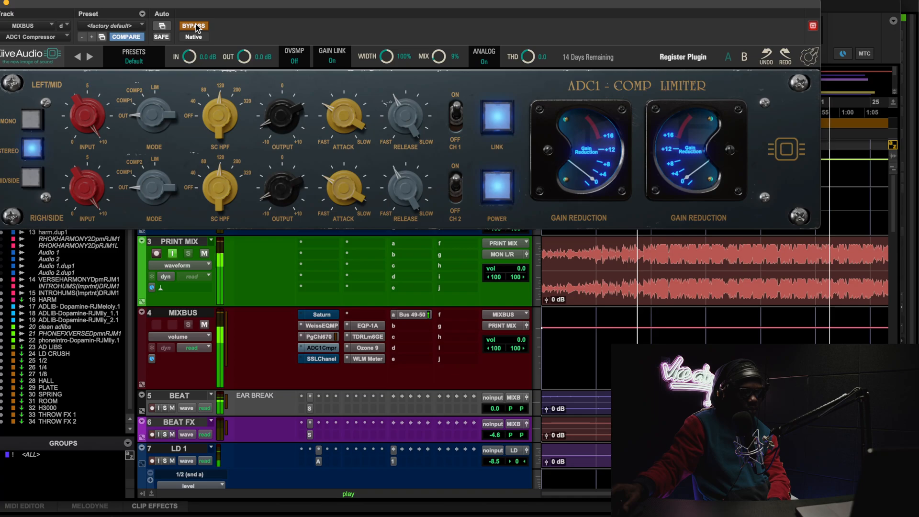
click(198, 27)
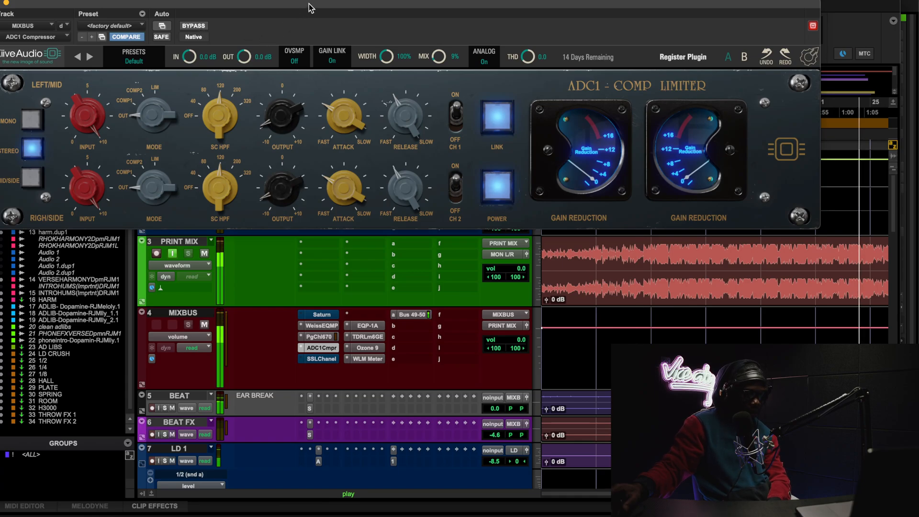
drag(307, 4, 348, 118)
click(668, 31)
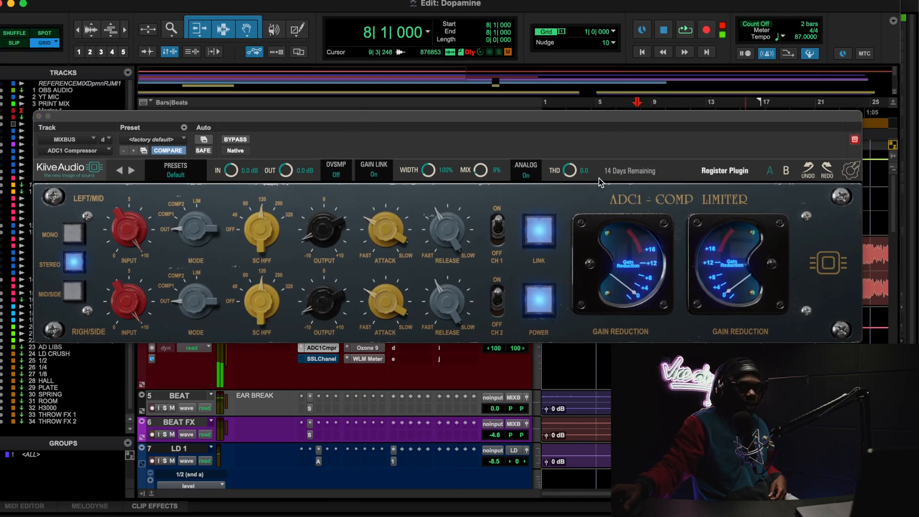
Try the MIXBUS compressor's mix at 61% and set it to 8%
drag(587, 118, 559, 8)
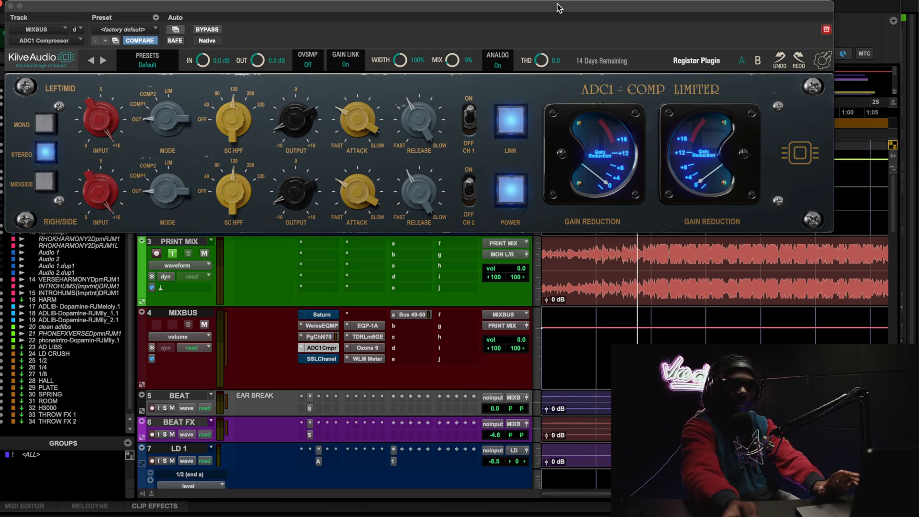
alt+click(451, 61)
drag(451, 61, 437, 124)
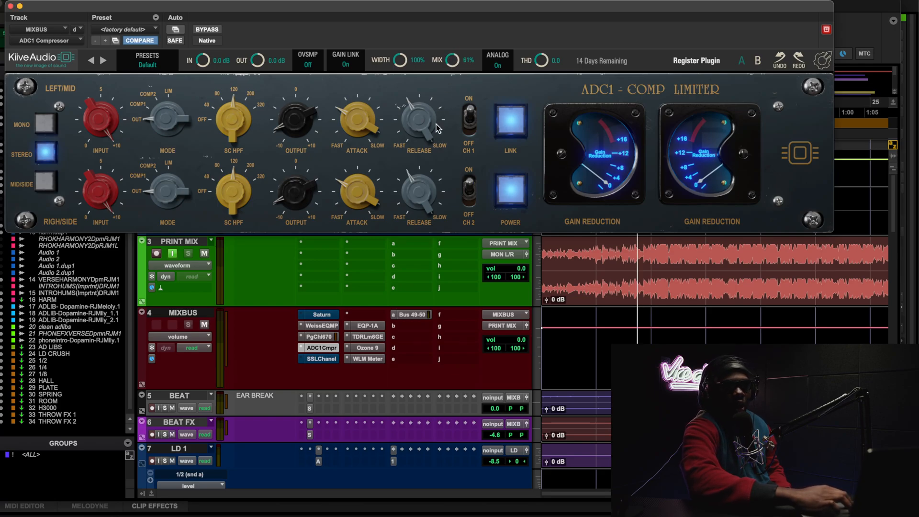
drag(452, 56, 453, 48)
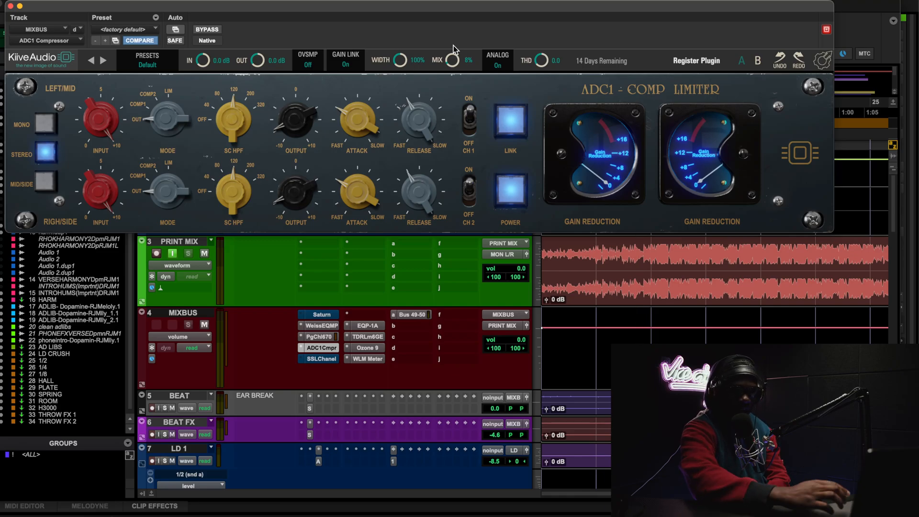
Play the song and toggle the MIXBUS compressor's bypass repeatedly to compare the mix at the 8% setting, stopping playback at the end
key(space)
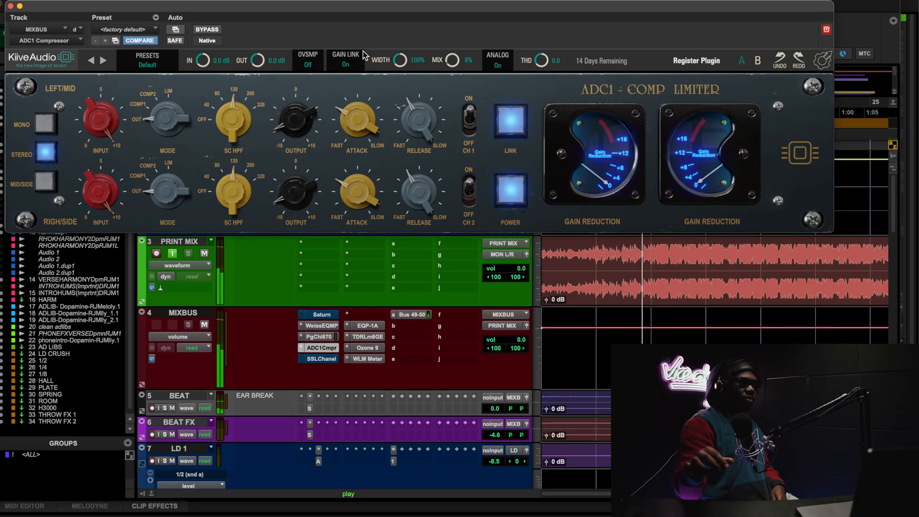
click(208, 29)
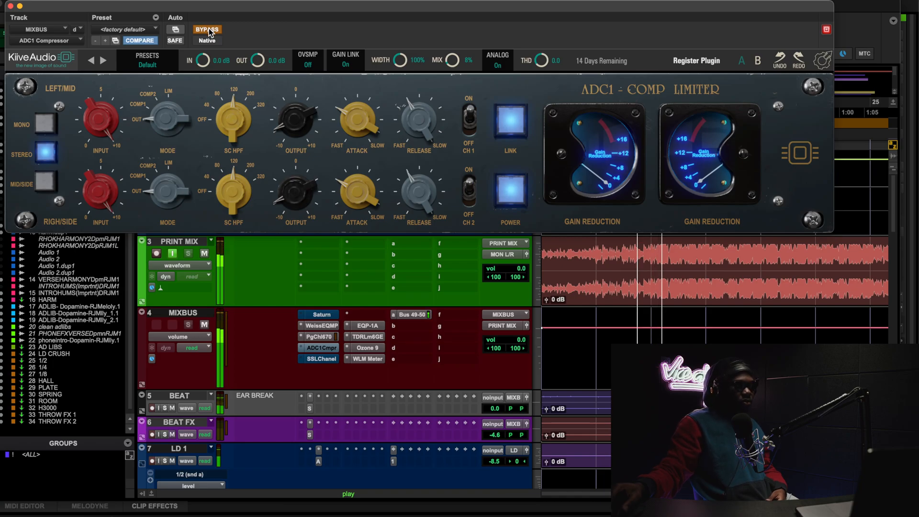
click(207, 29)
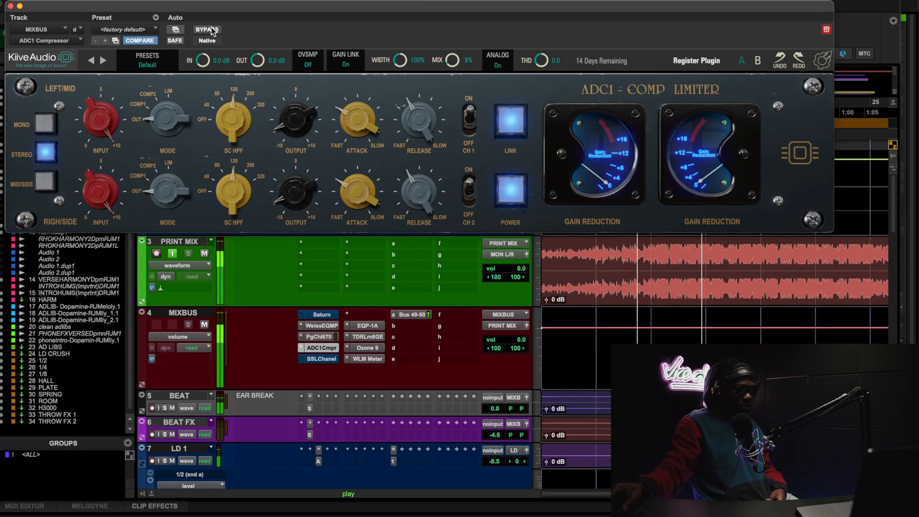
click(212, 30)
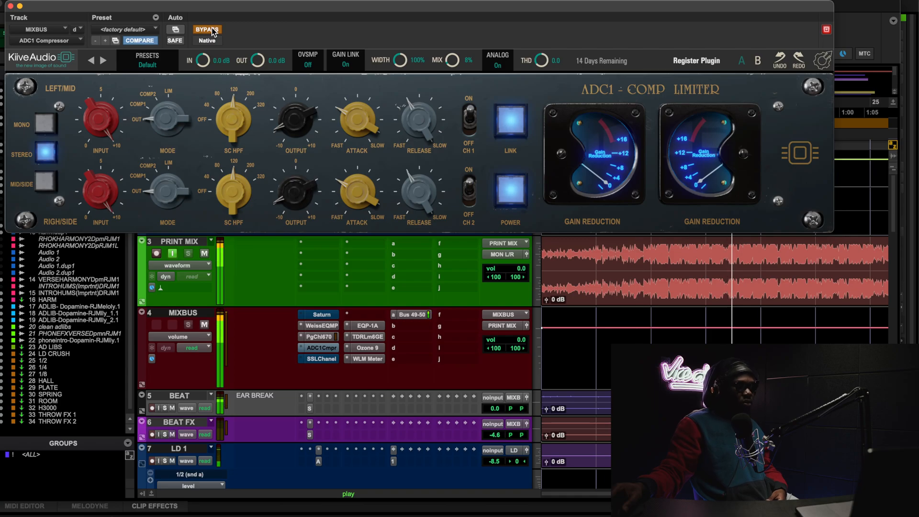
click(212, 31)
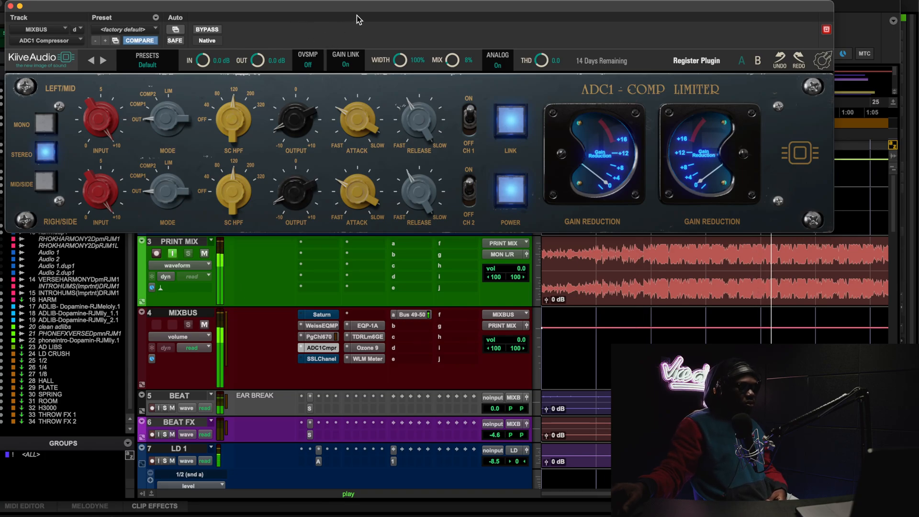
drag(364, 7, 373, 48)
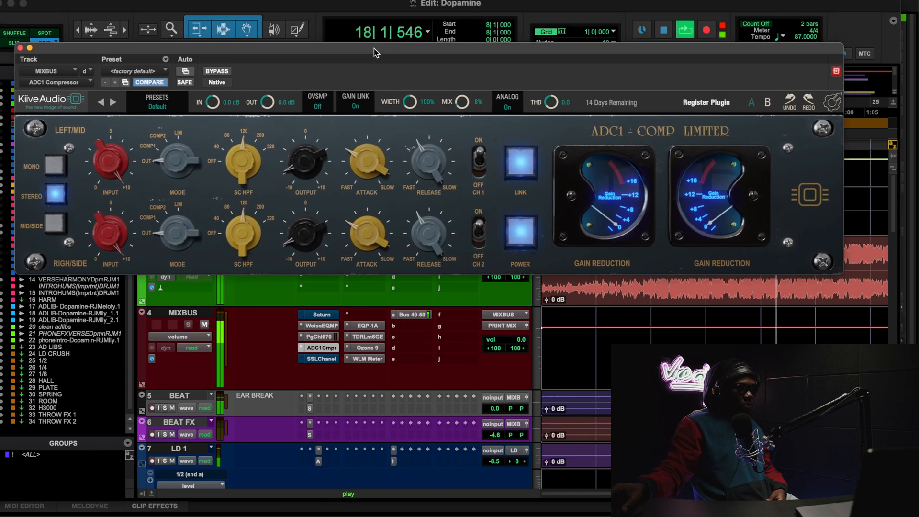
click(216, 70)
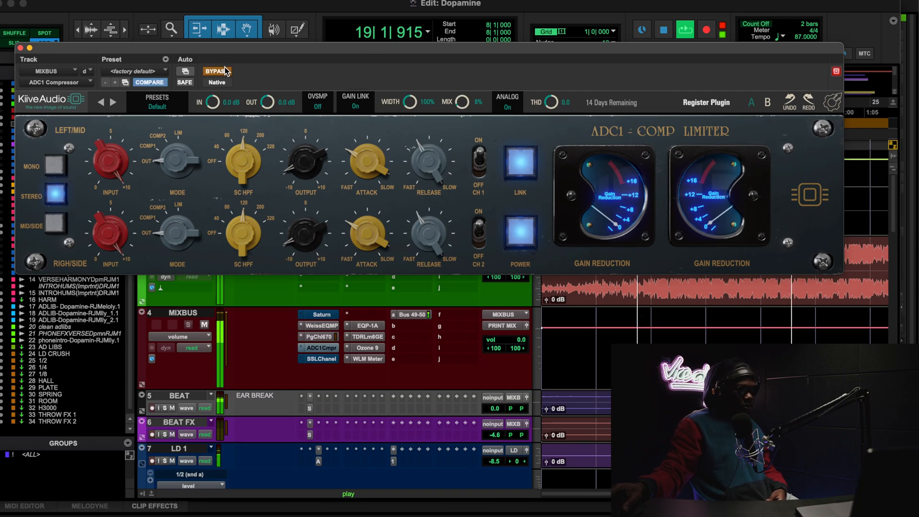
click(226, 70)
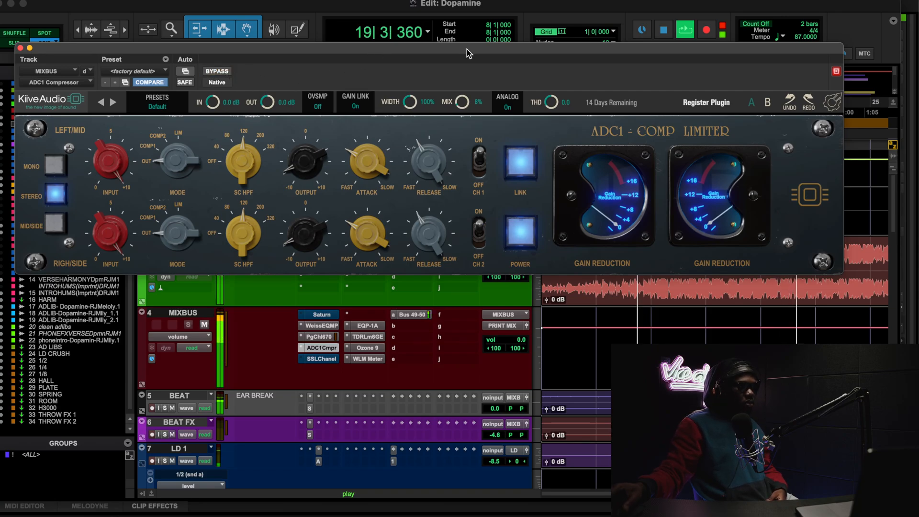
click(663, 30)
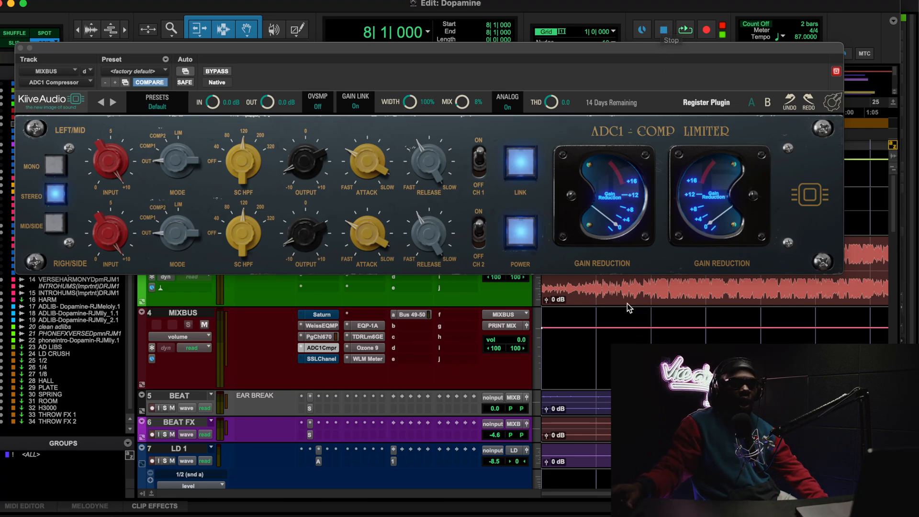
Switch to the OBS window
click(524, 511)
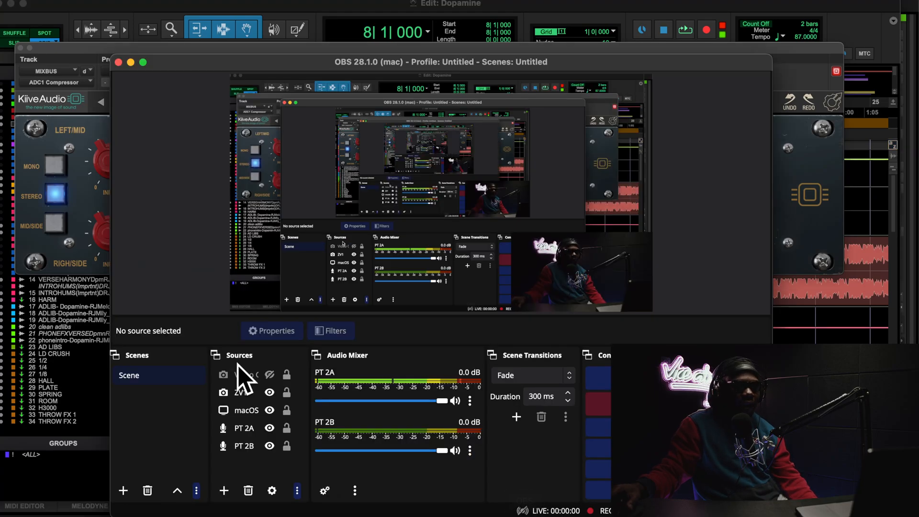